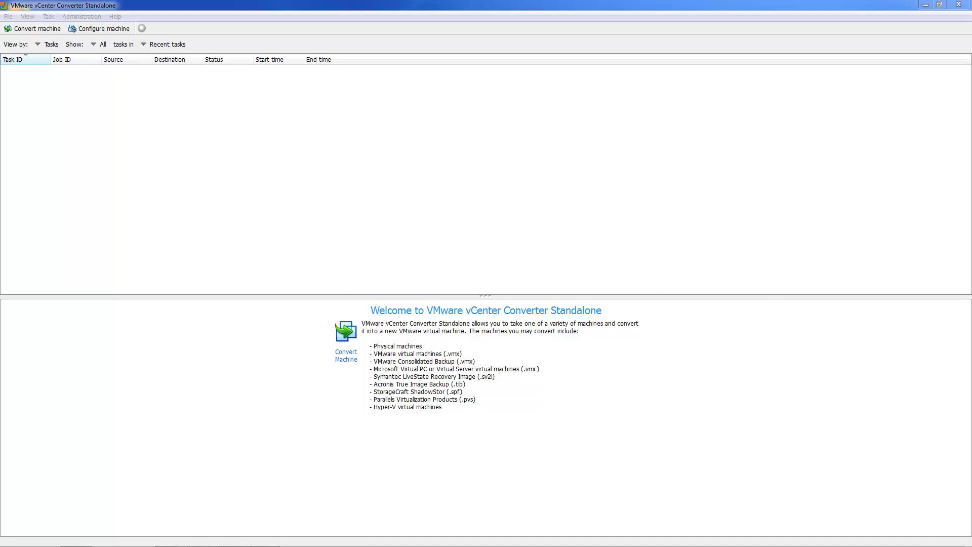
- Start a new machine conversion with VMware Infrastructure virtual machine as the source type
{"action": "left_click", "coordinate": [39, 30]}
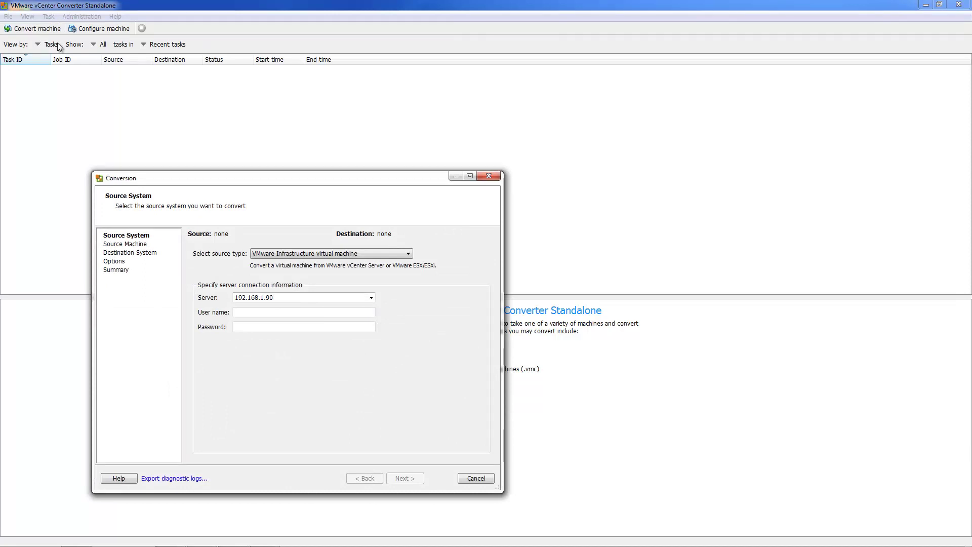
{"action": "left_click", "coordinate": [295, 256]}
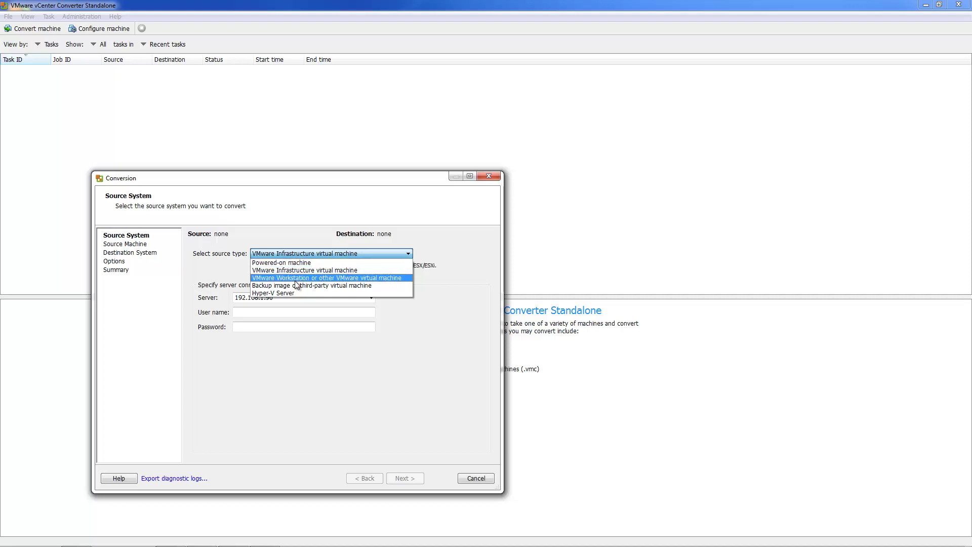
{"action": "left_click", "coordinate": [295, 272]}
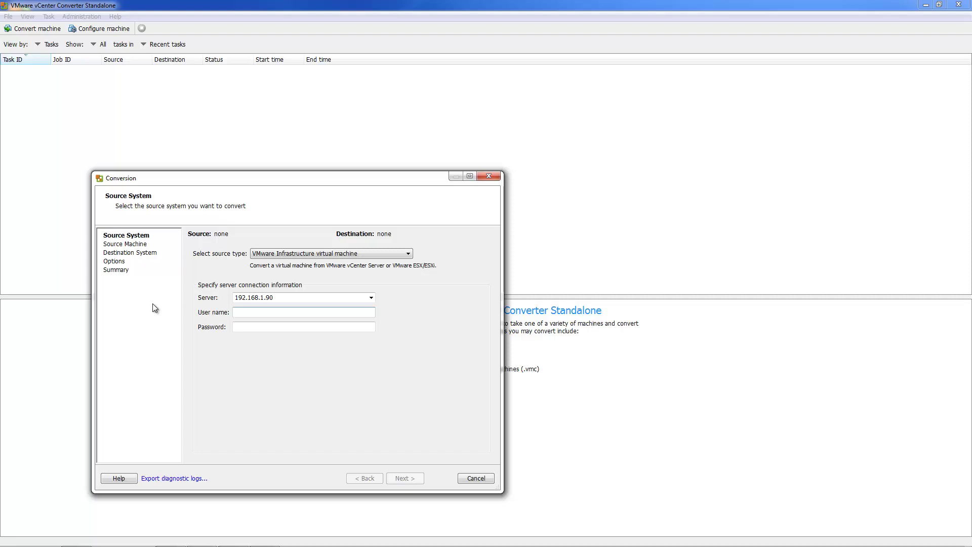
- Connect to the source server 192.168.1.90 with the administrator user name and account password, ignoring the certificate problems
{"action": "type", "text": "administrator@vsphere.local"}
{"action": "key", "text": "Tab"}
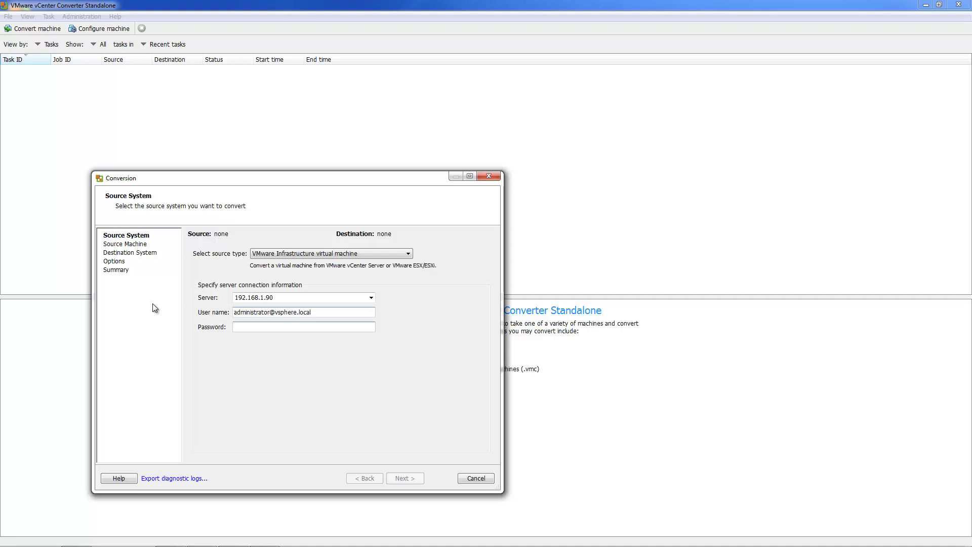
{"action": "type", "text": "•••••••••"}
{"action": "key", "text": "Return"}
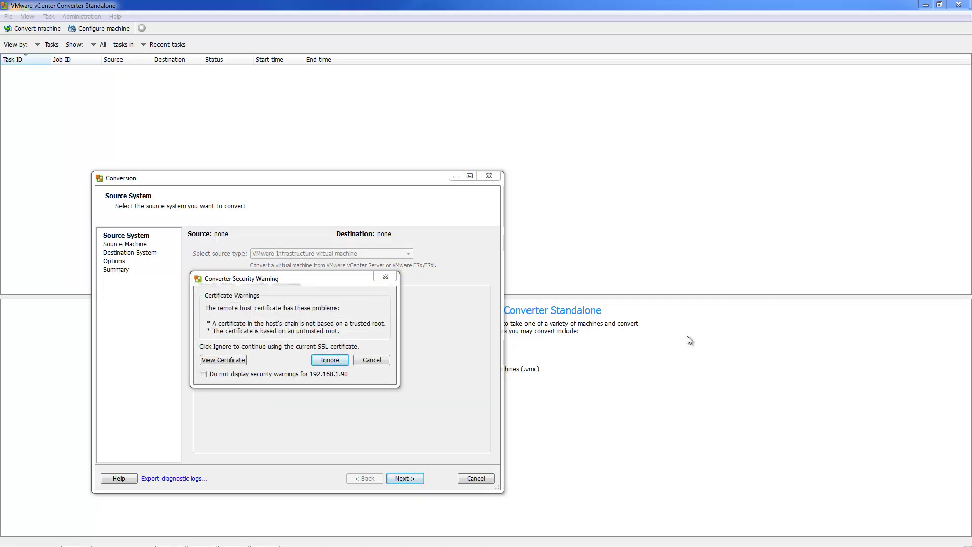
{"action": "left_click", "coordinate": [341, 359]}
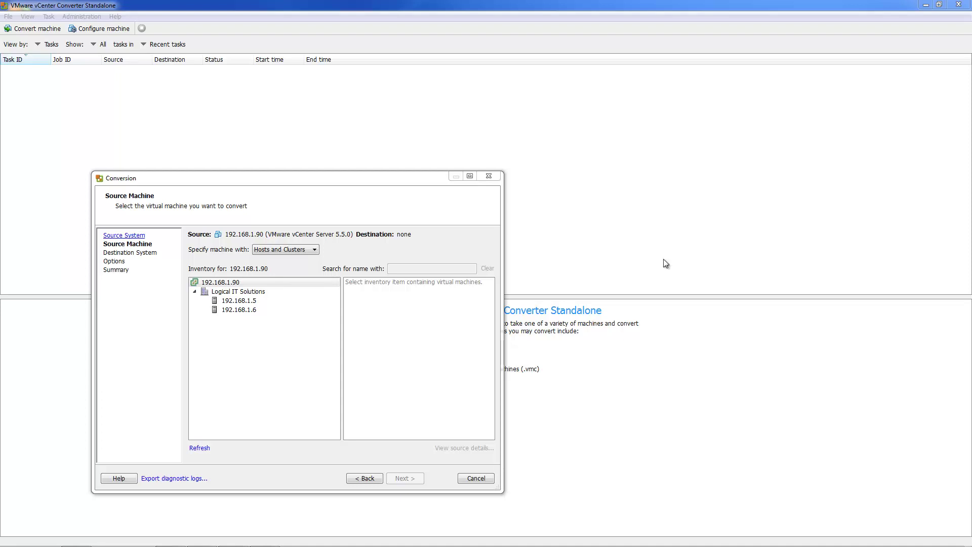
- Choose Test VM on host 192.168.1.5 as the source machine to convert
{"action": "left_click", "coordinate": [237, 301]}
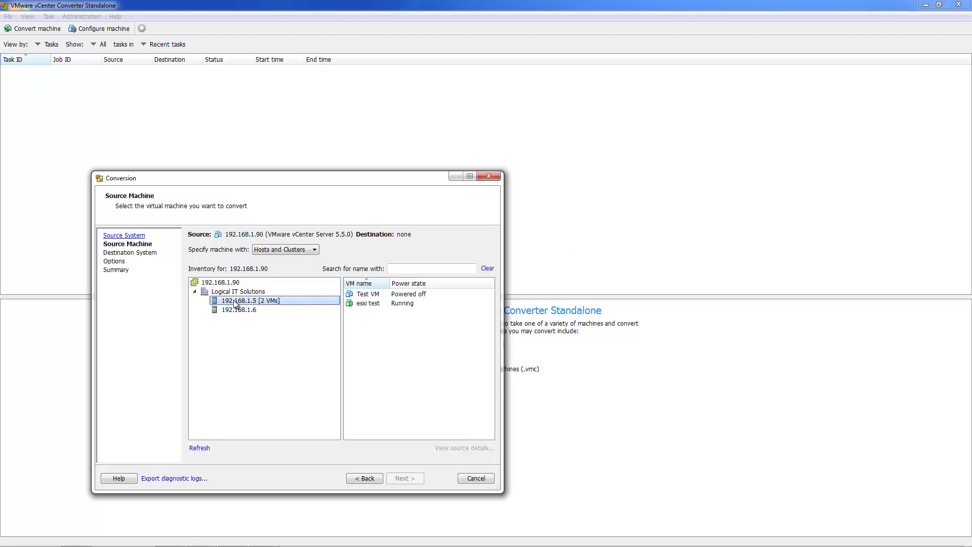
{"action": "left_click", "coordinate": [367, 294]}
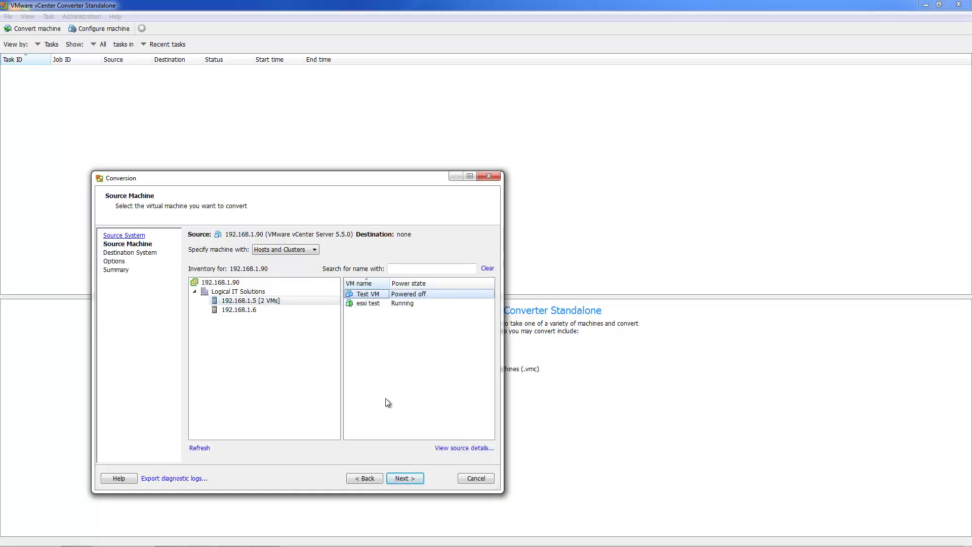
{"action": "left_click", "coordinate": [405, 478]}
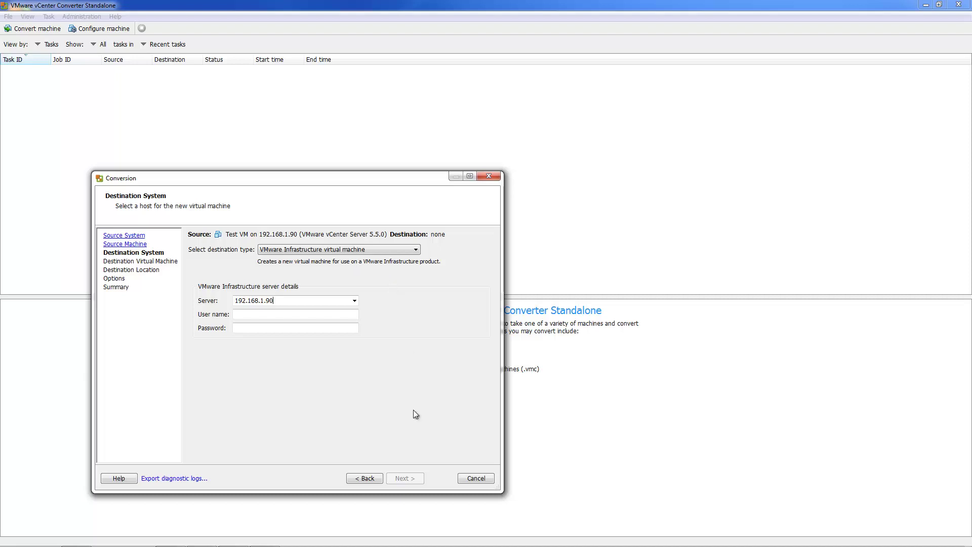
- Connect to the destination server 192.168.1.90 with the administrator user name and account password, ignoring the certificate problems
{"action": "key", "text": "Tab"}
{"action": "type", "text": "administrato"}
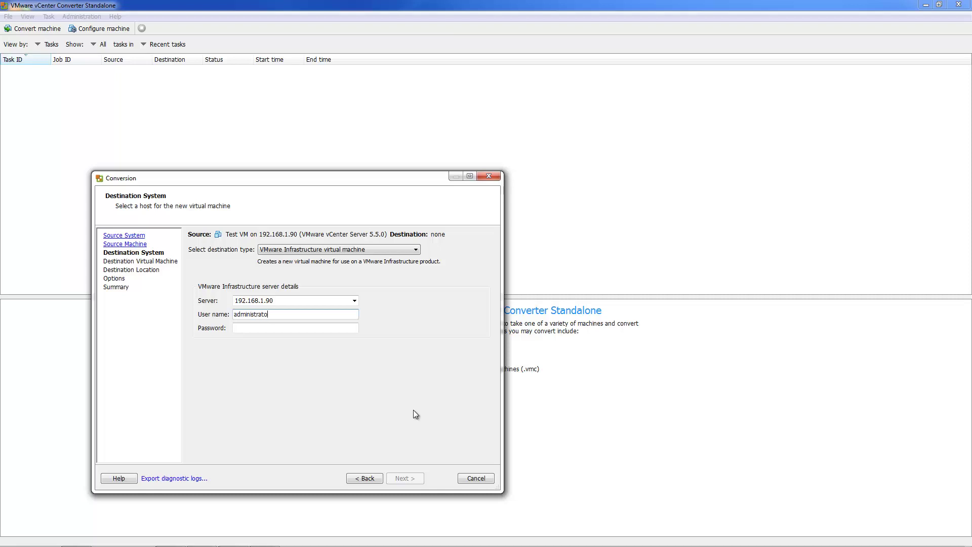
{"action": "type", "text": "r@vsphere.local"}
{"action": "key", "text": "Tab"}
{"action": "type", "text": "*******"}
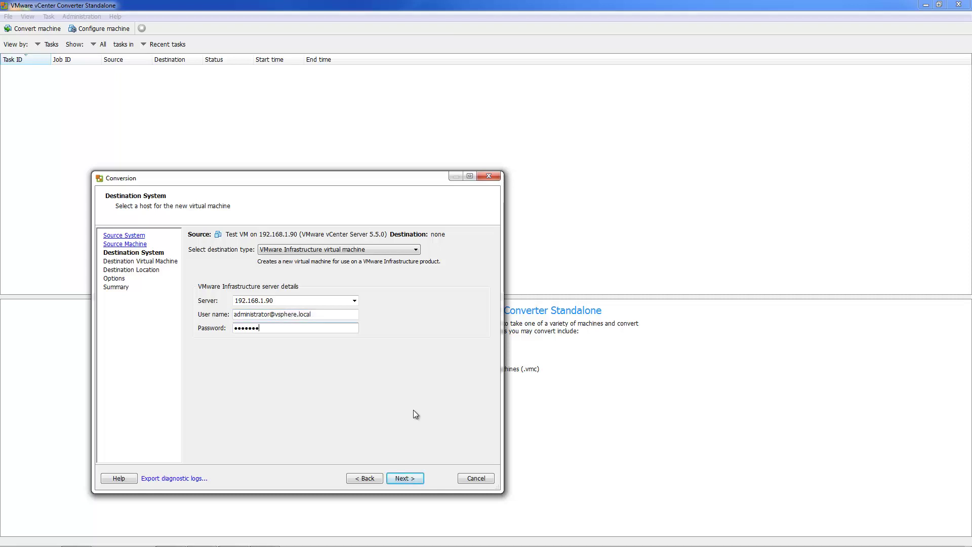
{"action": "type", "text": "*"}
{"action": "left_click", "coordinate": [412, 479]}
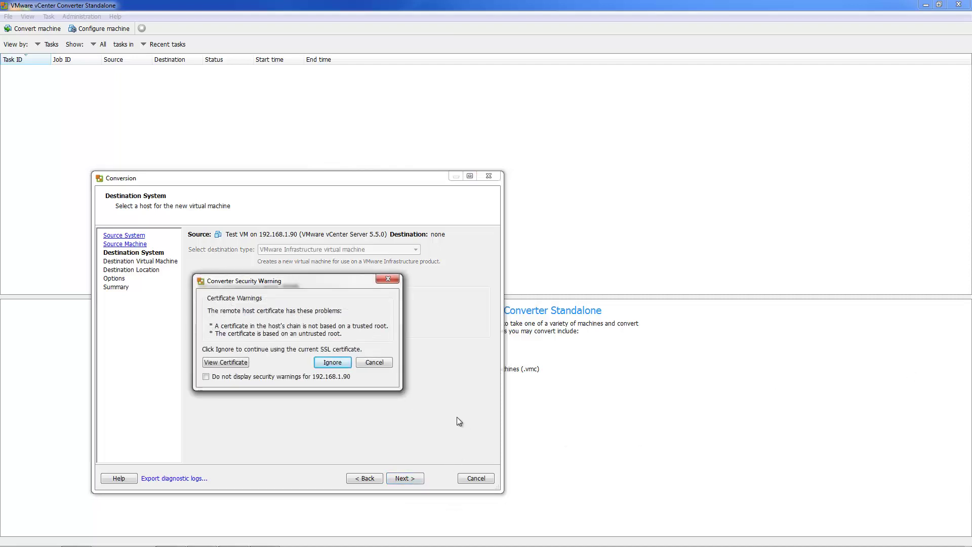
{"action": "left_click", "coordinate": [339, 366]}
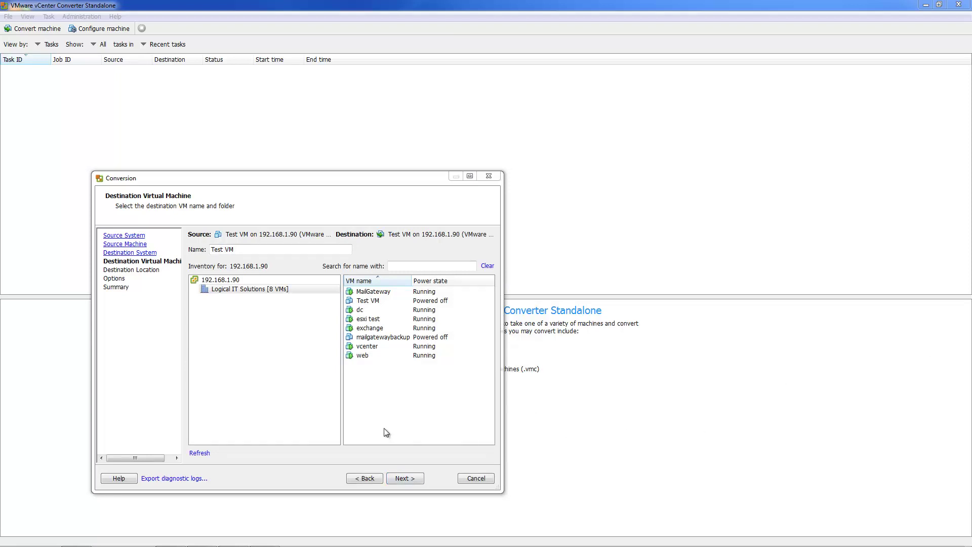
- Name the destination virtual machine Test VM2 and continue to the destination location
{"action": "left_click", "coordinate": [258, 254]}
{"action": "type", "text": "2"}
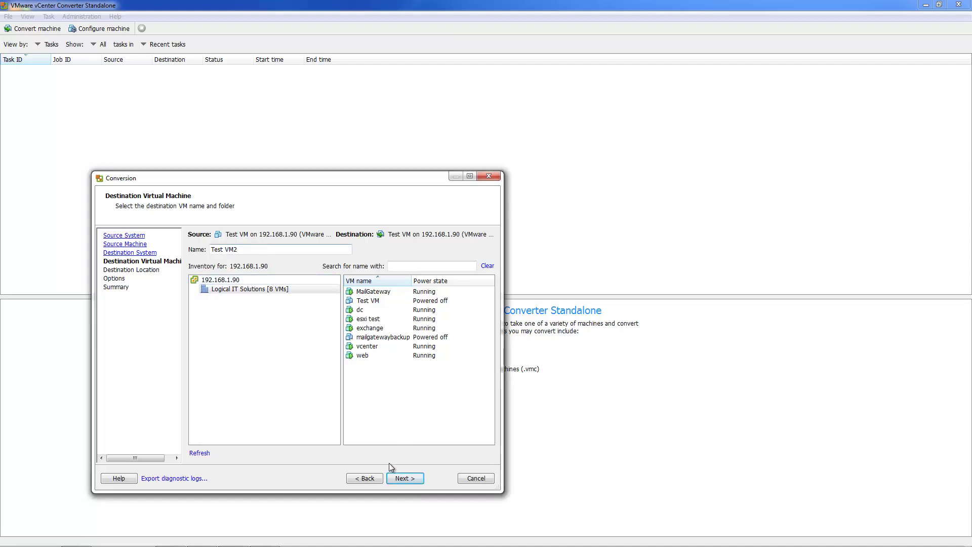
{"action": "left_click", "coordinate": [398, 477]}
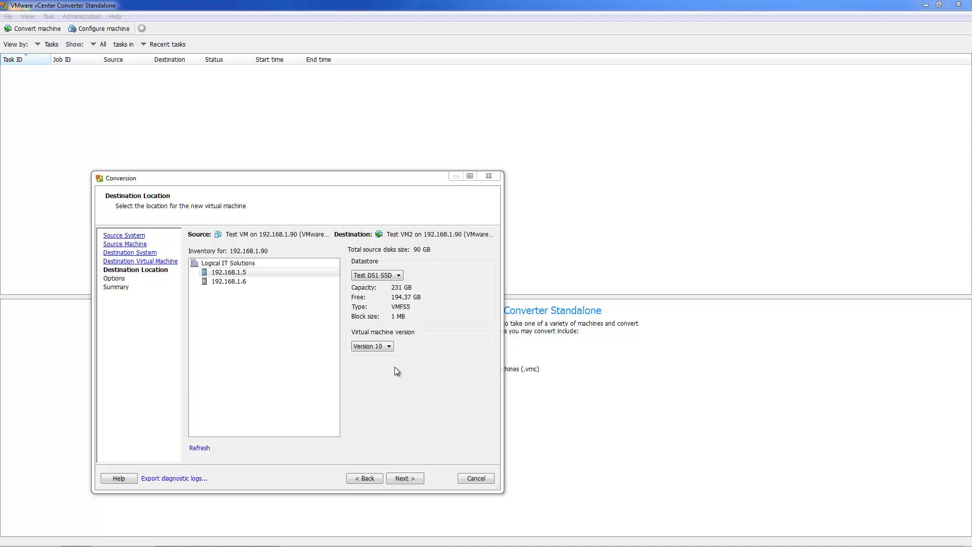
- Set the destination virtual machine version to Version 9 and continue to the conversion options
{"action": "left_click", "coordinate": [388, 346]}
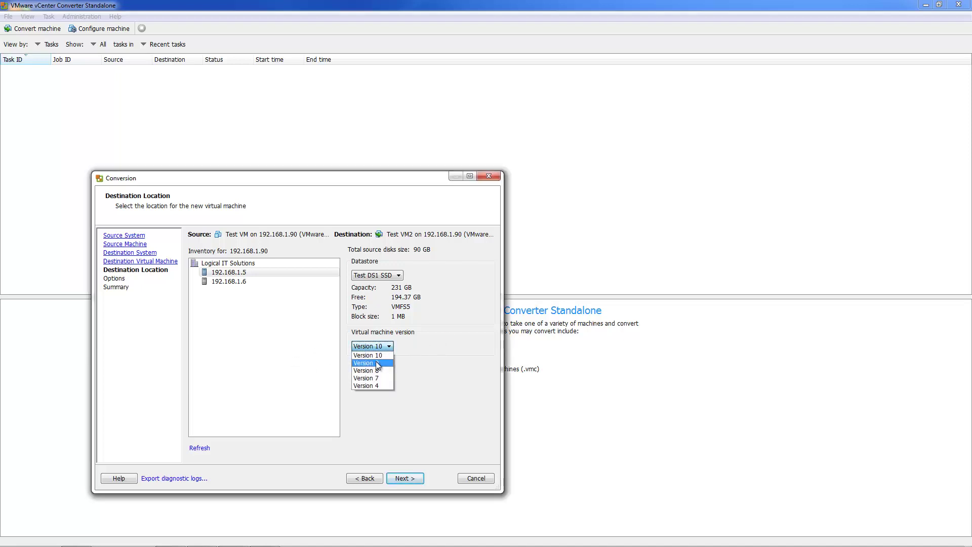
{"action": "left_click", "coordinate": [376, 362]}
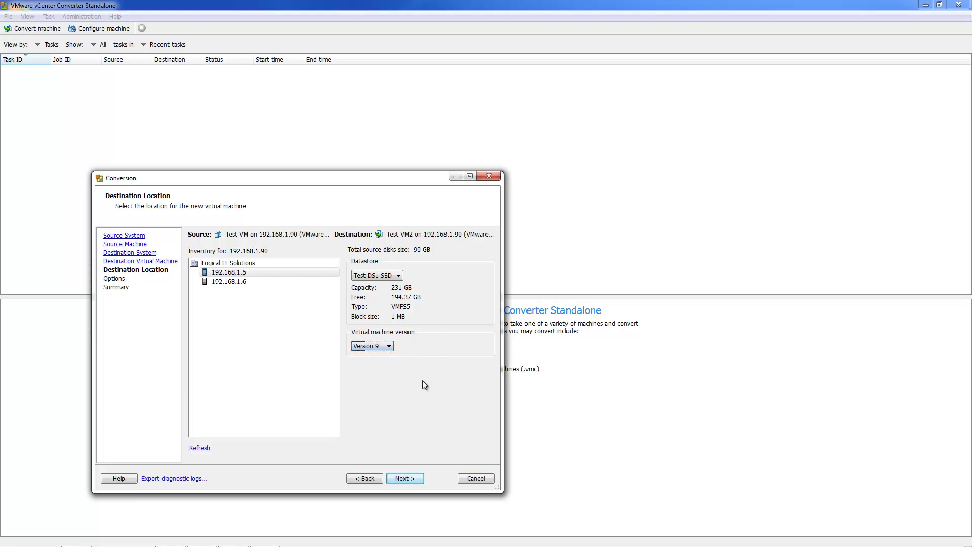
{"action": "left_click", "coordinate": [405, 478]}
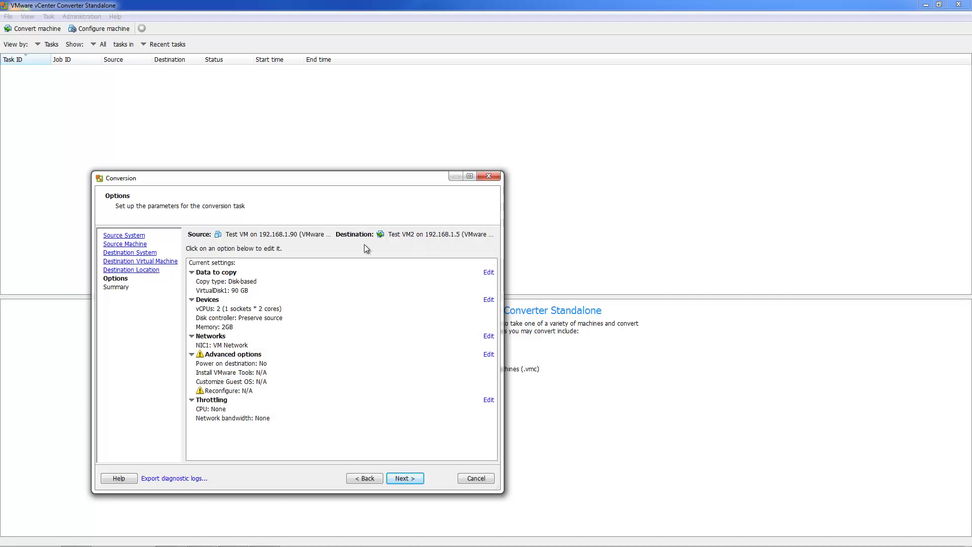
- Set VirtualDisk1's type to Thin in the data-to-copy options and submit the conversion job
{"action": "left_click_drag", "start_coordinate": [292, 179], "coordinate": [470, 142]}
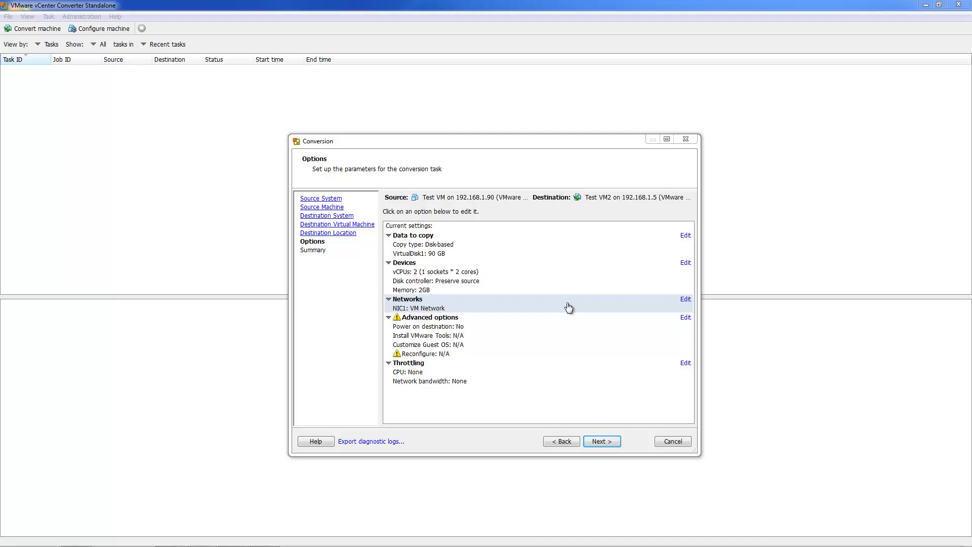
{"action": "left_click", "coordinate": [685, 235]}
{"action": "left_click", "coordinate": [562, 272]}
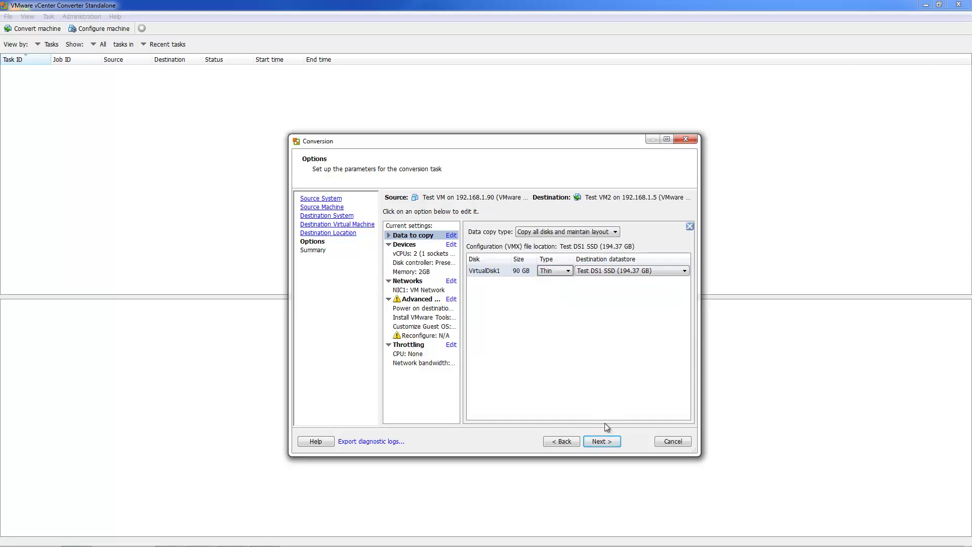
{"action": "left_click", "coordinate": [601, 440]}
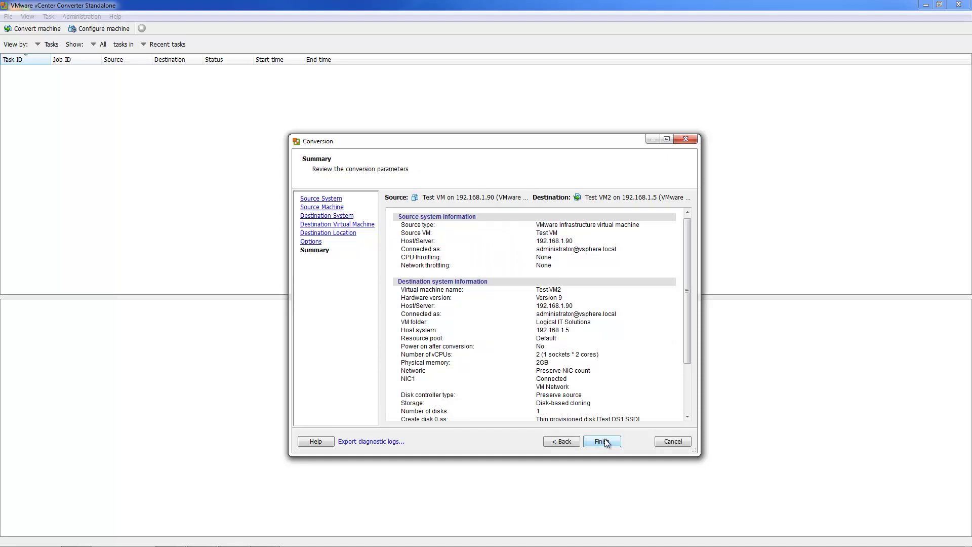
{"action": "left_click", "coordinate": [605, 441]}
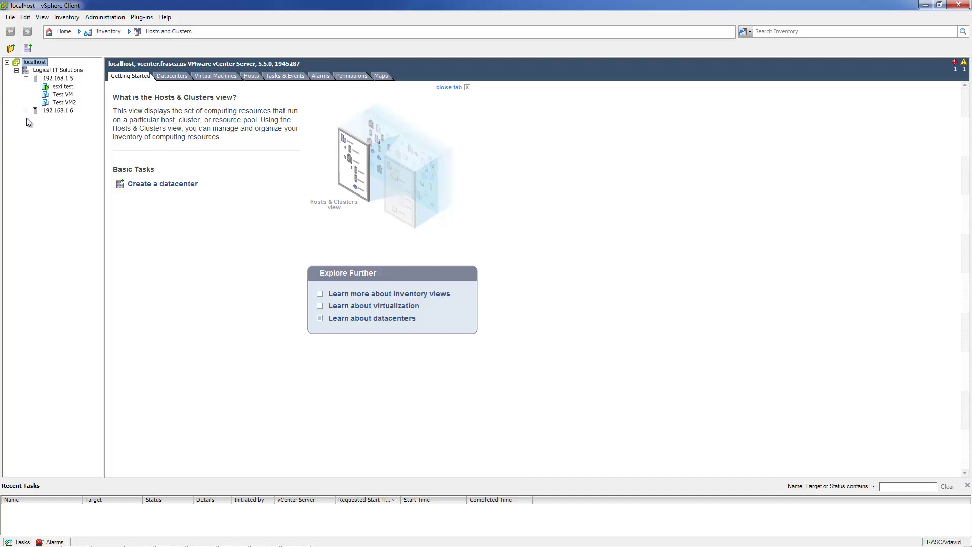
- Switch to vSphere Client and check the virtual machine version in Test VM2's settings
{"action": "right_click", "coordinate": [51, 103]}
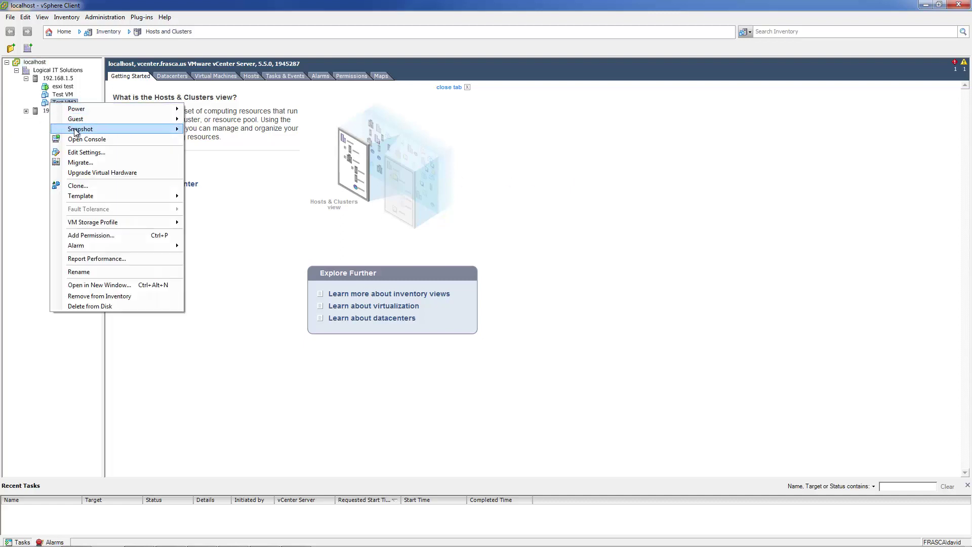
{"action": "left_click", "coordinate": [79, 151]}
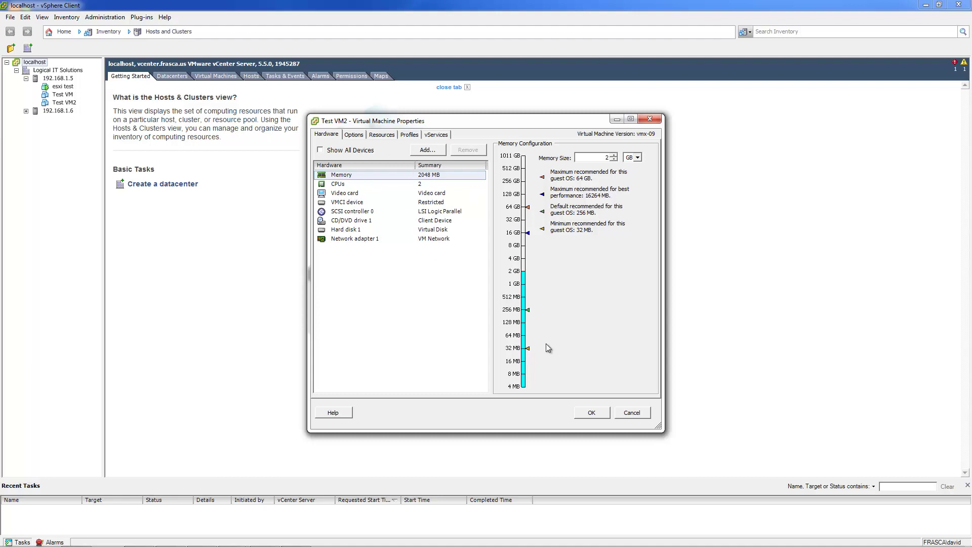
{"action": "left_click", "coordinate": [580, 414]}
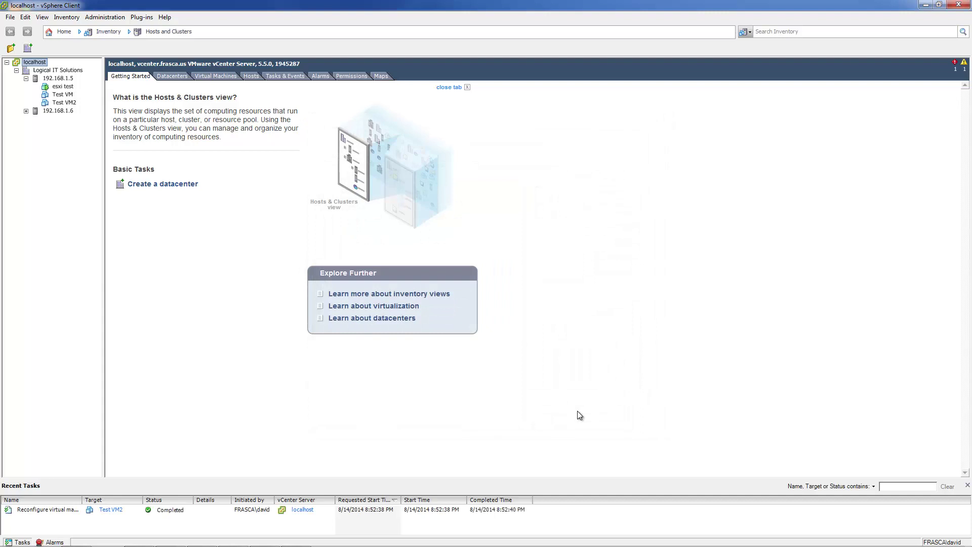
- Power on the converted virtual machine Test VM2 under host 192.168.1.5
{"action": "right_click", "coordinate": [65, 101]}
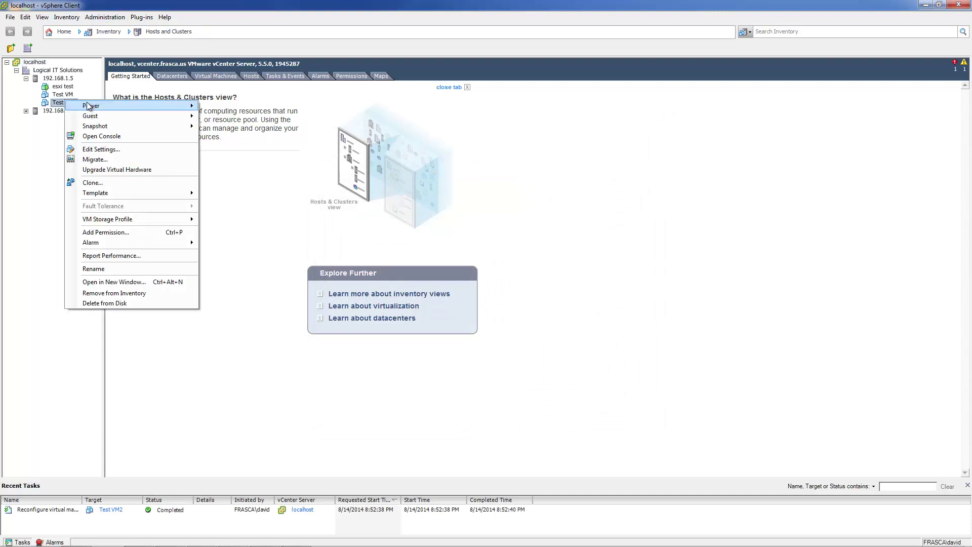
{"action": "mouse_move", "coordinate": [165, 107]}
{"action": "left_click", "coordinate": [237, 107]}
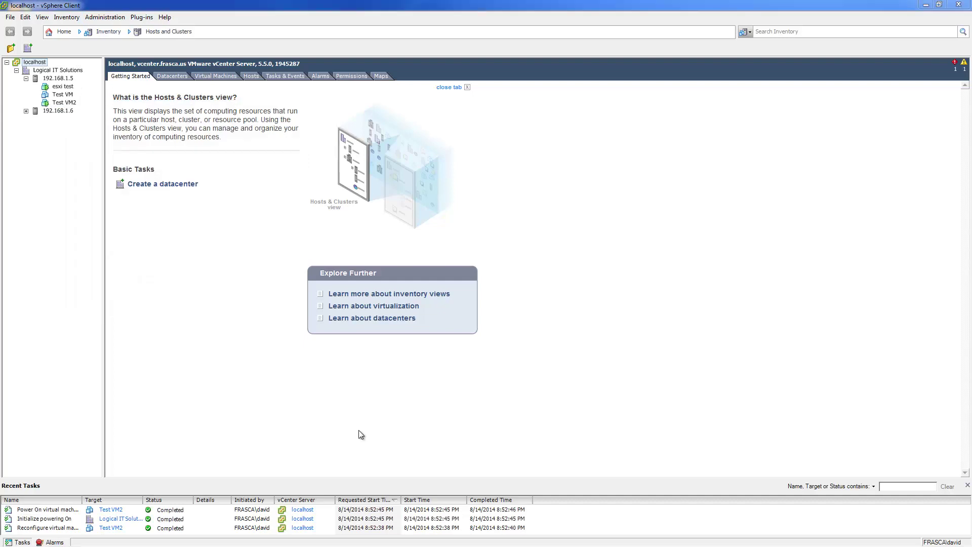